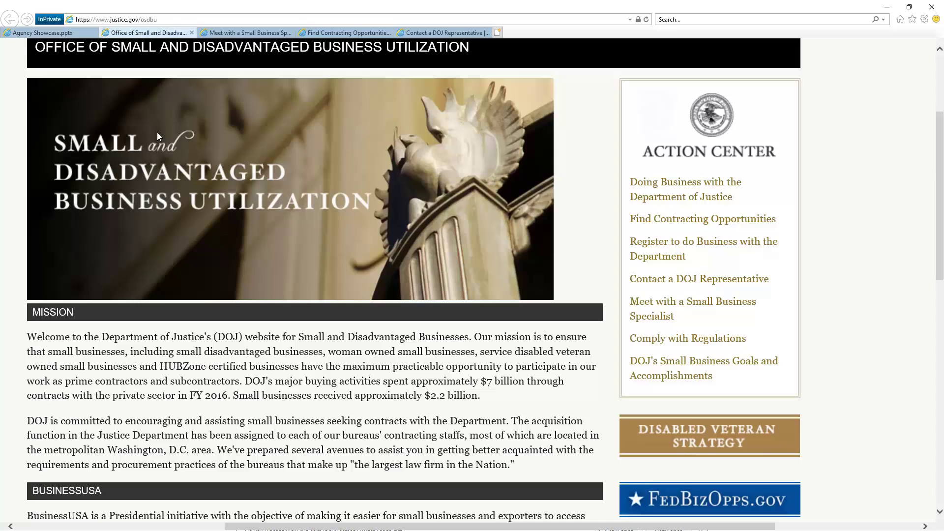
Look over the mission text and Action Center links on the DOJ Office of Small and Disadvantaged Business Utilization page.
{"action": "scroll", "coordinate": [273, 173], "scroll_direction": "up", "scroll_amount": 3}
{"action": "scroll", "coordinate": [280, 184], "scroll_direction": "down", "scroll_amount": 2}
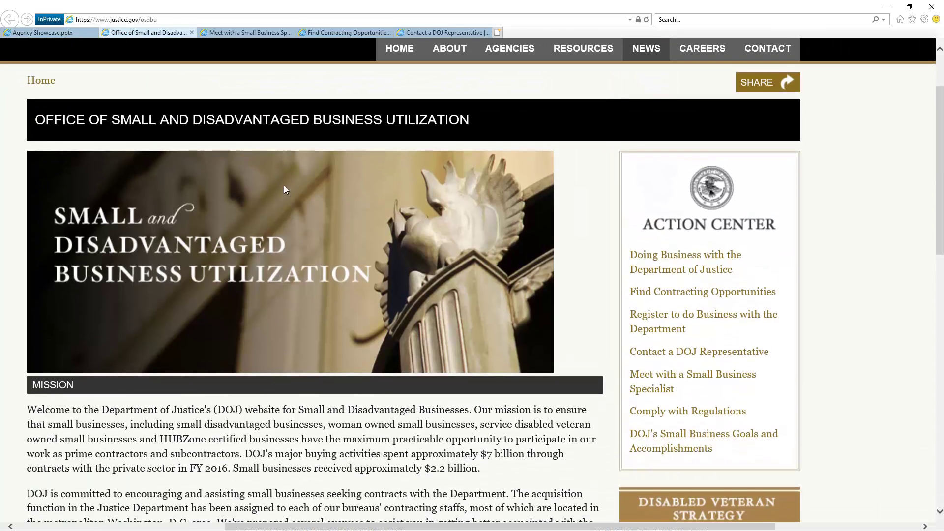
{"action": "scroll", "coordinate": [343, 226], "scroll_direction": "down", "scroll_amount": 2}
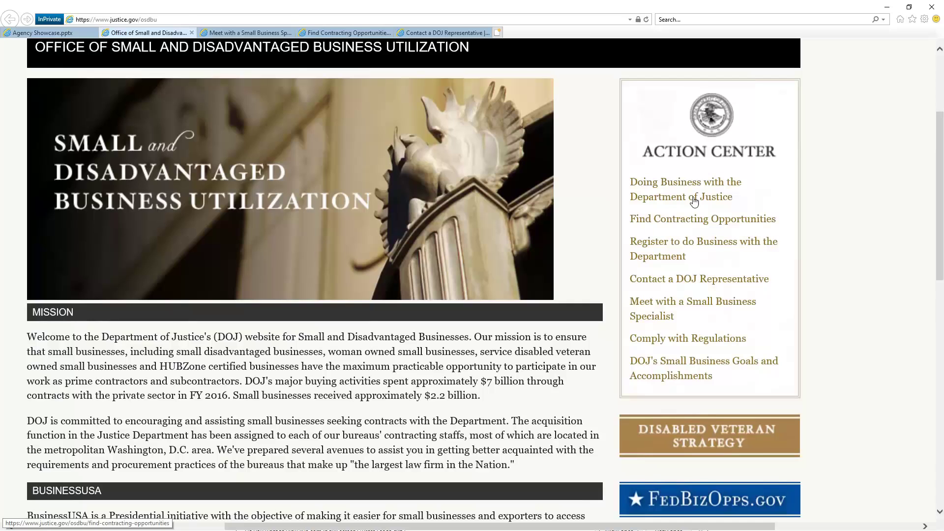
{"action": "scroll", "coordinate": [561, 386], "scroll_direction": "down", "scroll_amount": 6}
{"action": "scroll", "coordinate": [348, 393], "scroll_direction": "up", "scroll_amount": 6}
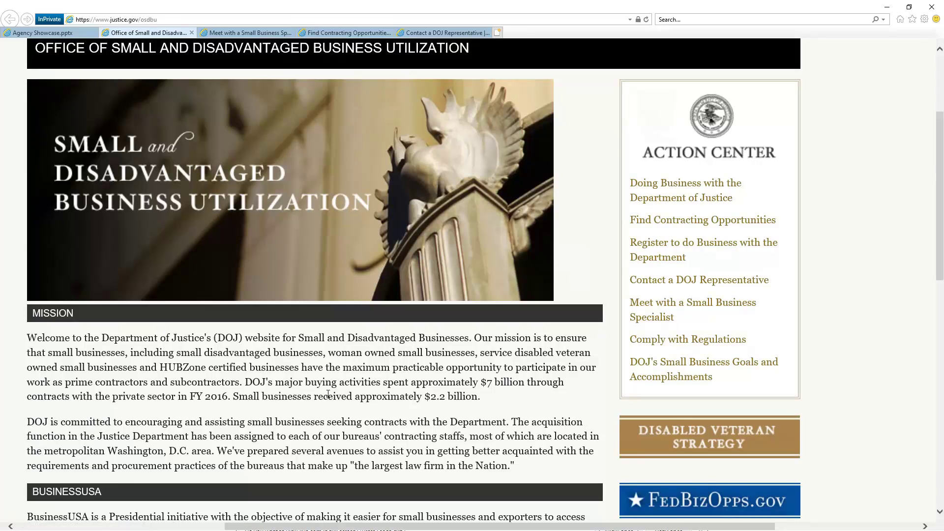
Check the showcase slide's Events entry and review the 2018 Calendar of Events on the Meet with a Small Business Specialist page.
{"action": "left_click", "coordinate": [45, 35]}
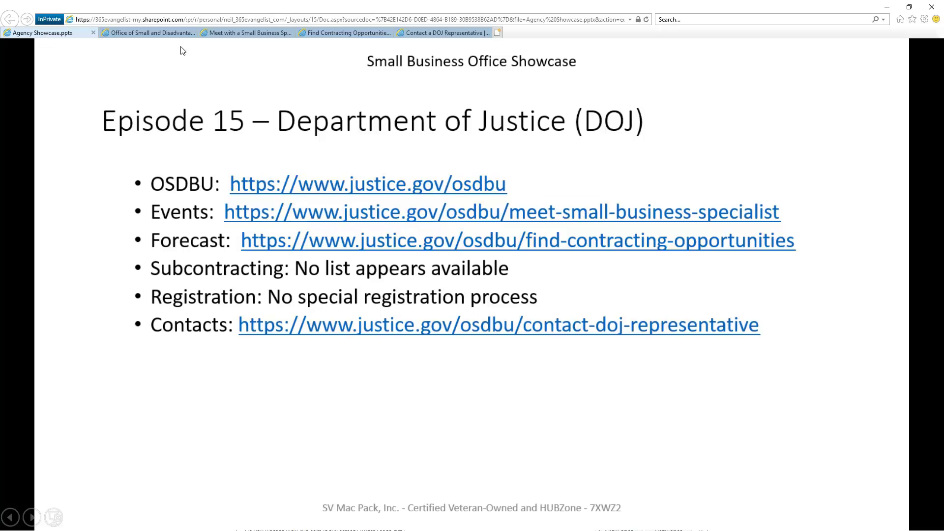
{"action": "left_click", "coordinate": [233, 34]}
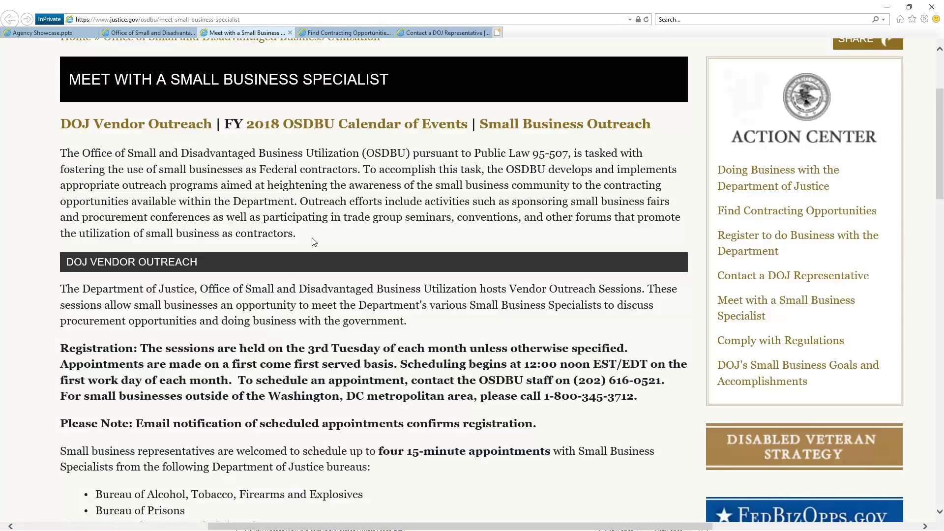
{"action": "scroll", "coordinate": [312, 240], "scroll_direction": "down", "scroll_amount": 7}
{"action": "scroll", "coordinate": [313, 244], "scroll_direction": "down", "scroll_amount": 8}
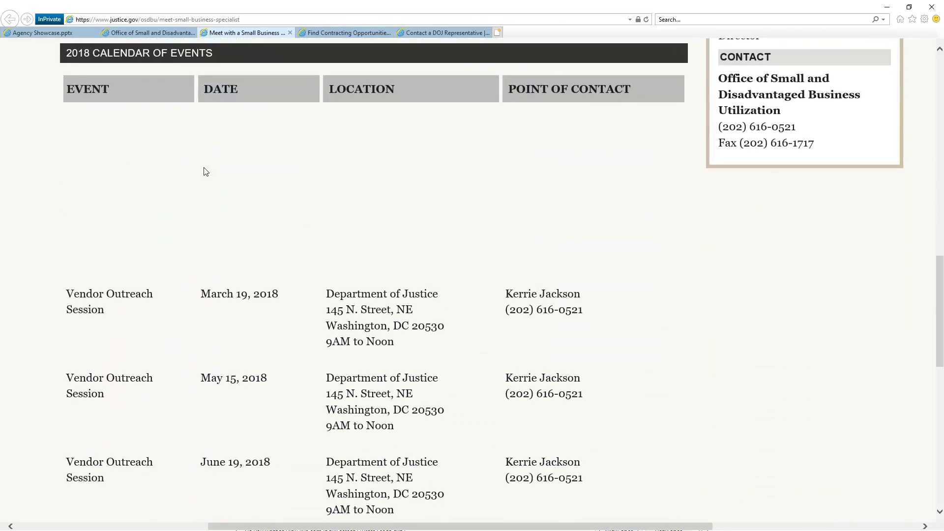
{"action": "scroll", "coordinate": [426, 289], "scroll_direction": "down", "scroll_amount": 2}
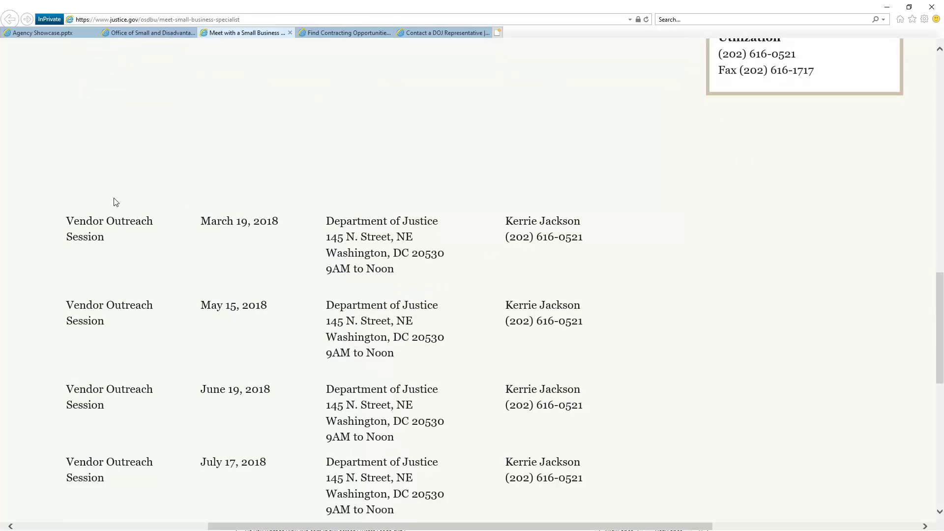
{"action": "scroll", "coordinate": [283, 347], "scroll_direction": "down", "scroll_amount": 2}
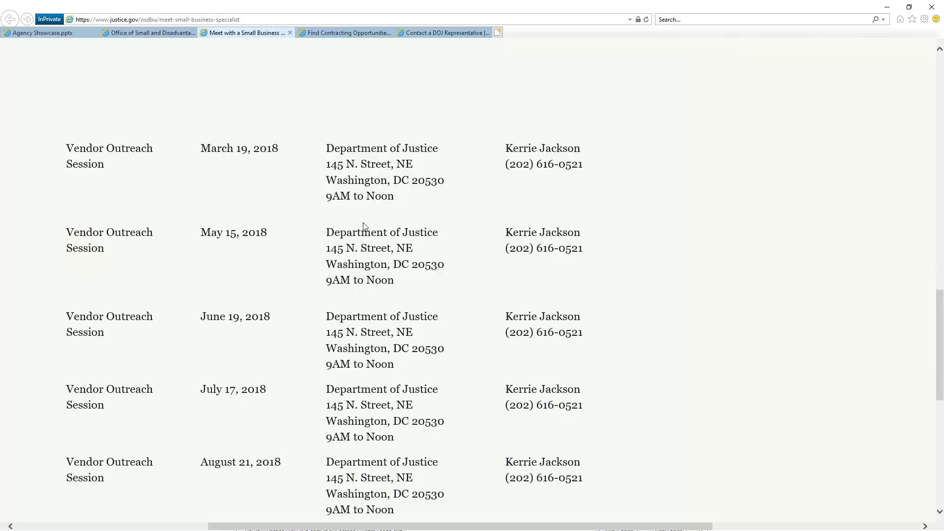
{"action": "scroll", "coordinate": [364, 227], "scroll_direction": "up", "scroll_amount": 6}
Open the FY 2018 Forecast Excel file from the Find Contracting Opportunities page, allow Microsoft Office to load it, and enable editing.
{"action": "left_click", "coordinate": [36, 33]}
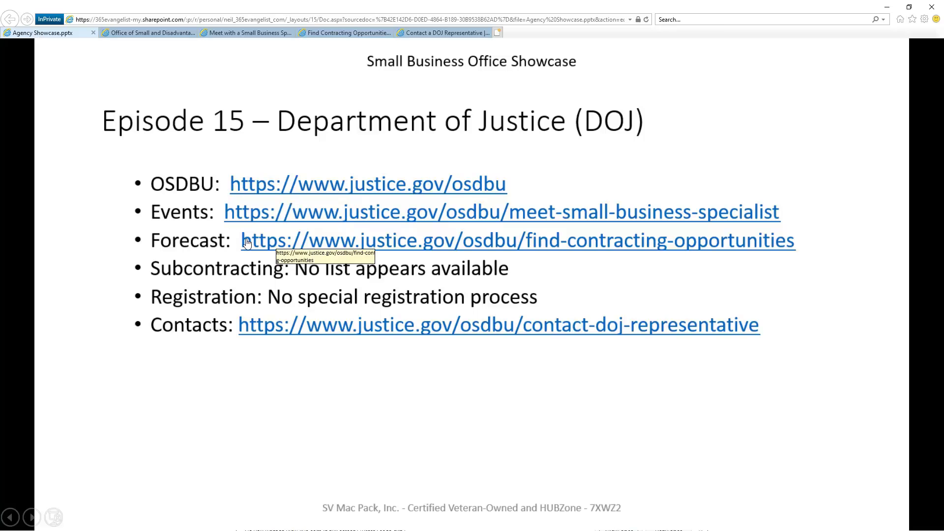
{"action": "left_click", "coordinate": [330, 36]}
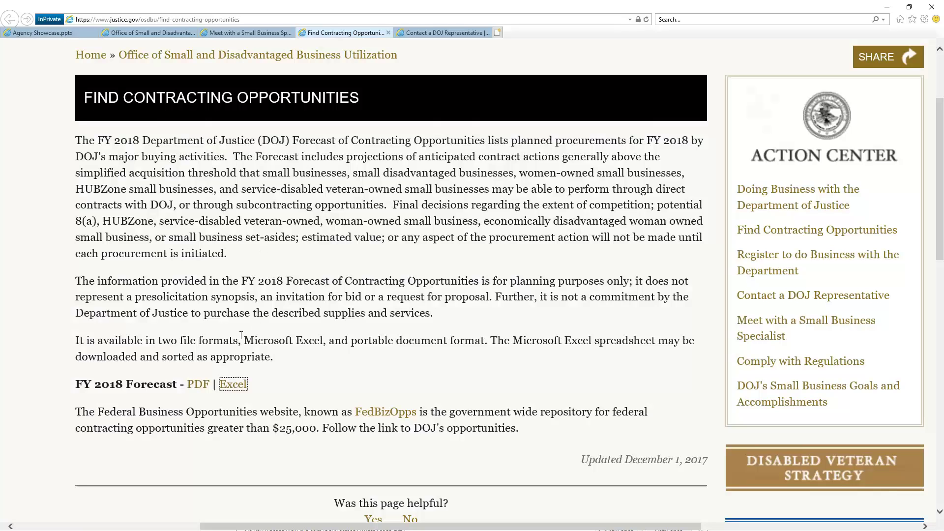
{"action": "left_click", "coordinate": [233, 388]}
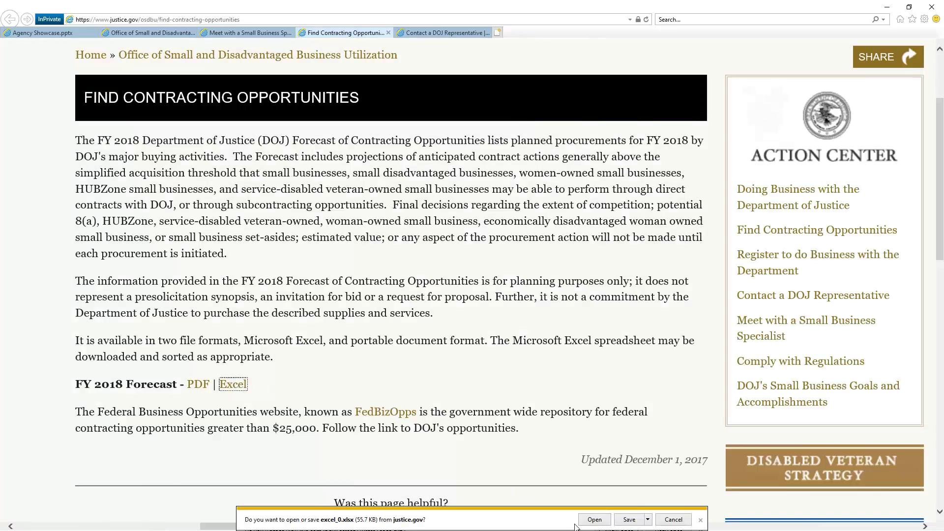
{"action": "left_click", "coordinate": [587, 519]}
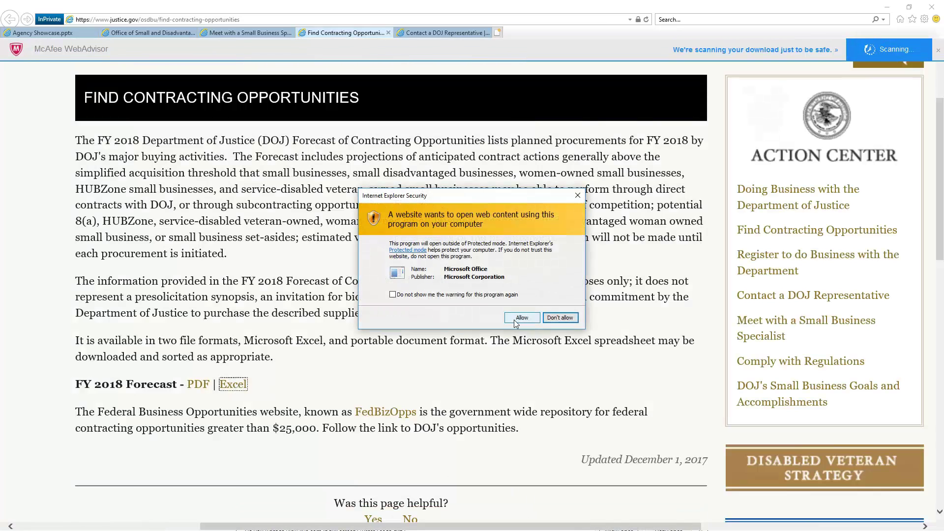
{"action": "left_click", "coordinate": [515, 320]}
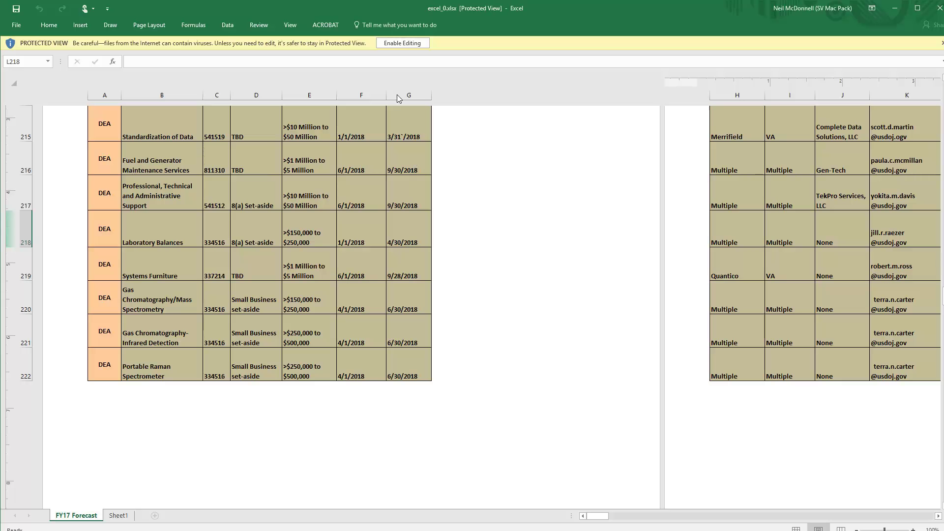
{"action": "left_click", "coordinate": [409, 43]}
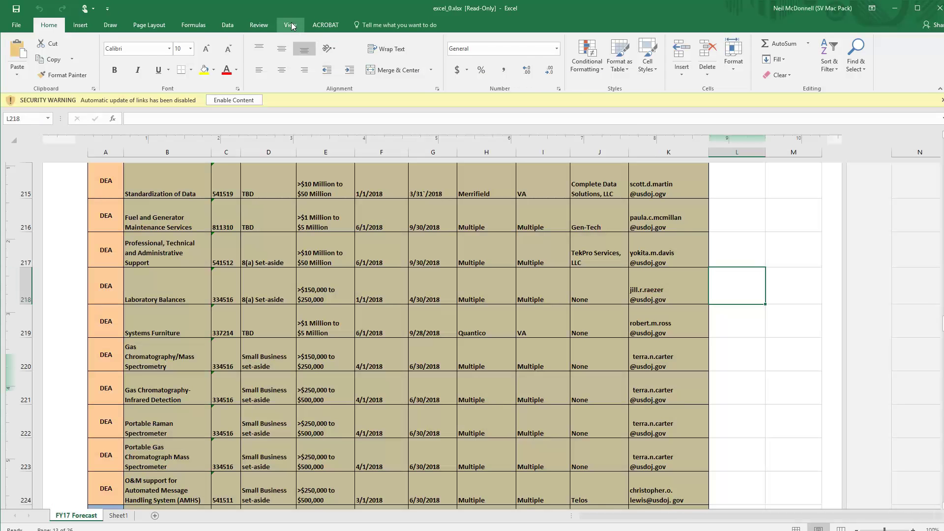
Switch the FY17 Forecast sheet to Normal view and go to cell A1.
{"action": "left_click", "coordinate": [291, 22]}
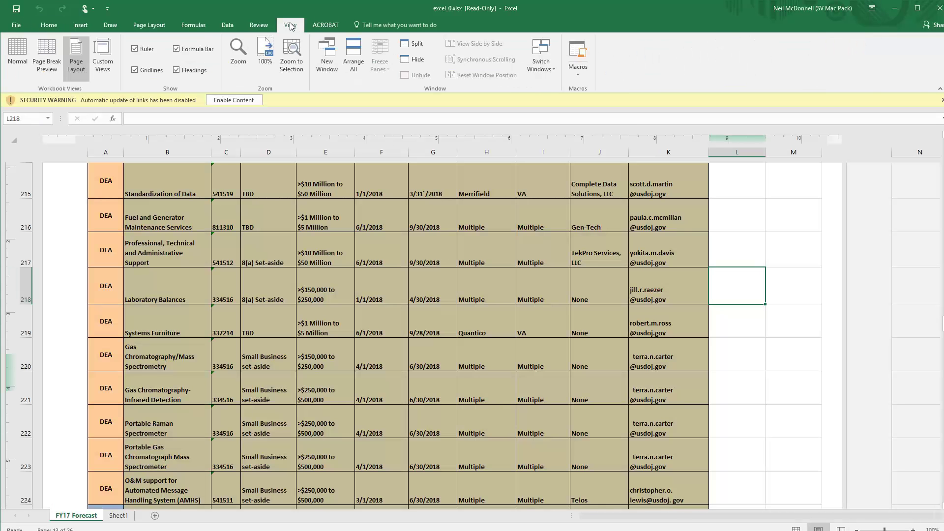
{"action": "left_click", "coordinate": [23, 48]}
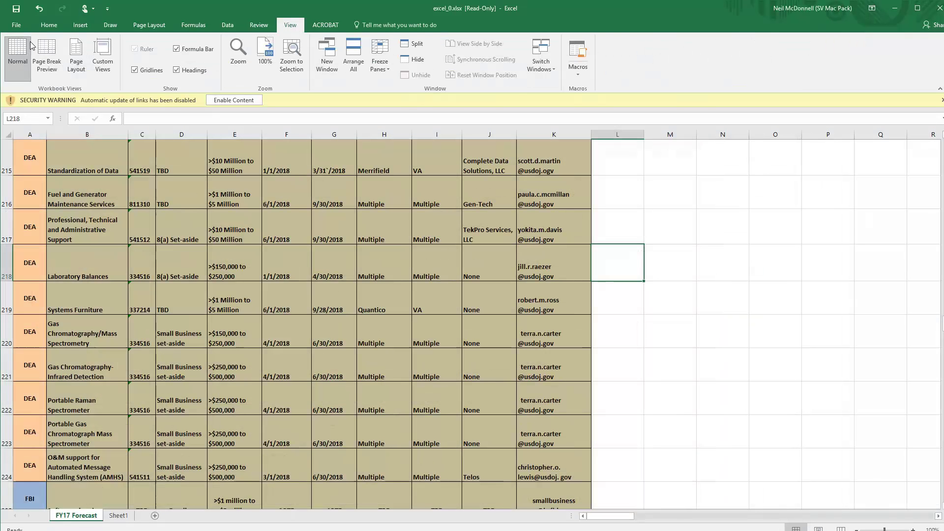
{"action": "left_click", "coordinate": [25, 115]}
{"action": "type", "text": "a1"}
{"action": "key", "text": "Return"}
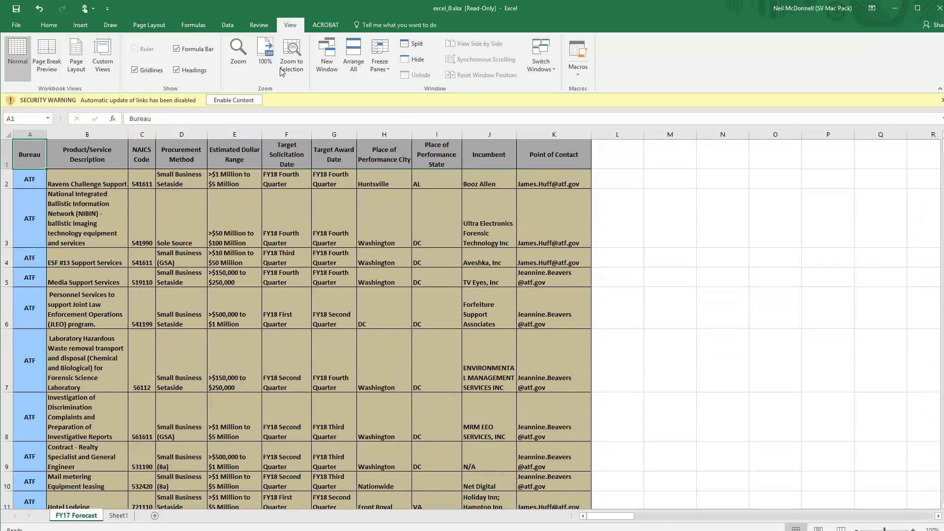
Turn on filtering for the header row of the FY17 Forecast sheet.
{"action": "left_click", "coordinate": [53, 26]}
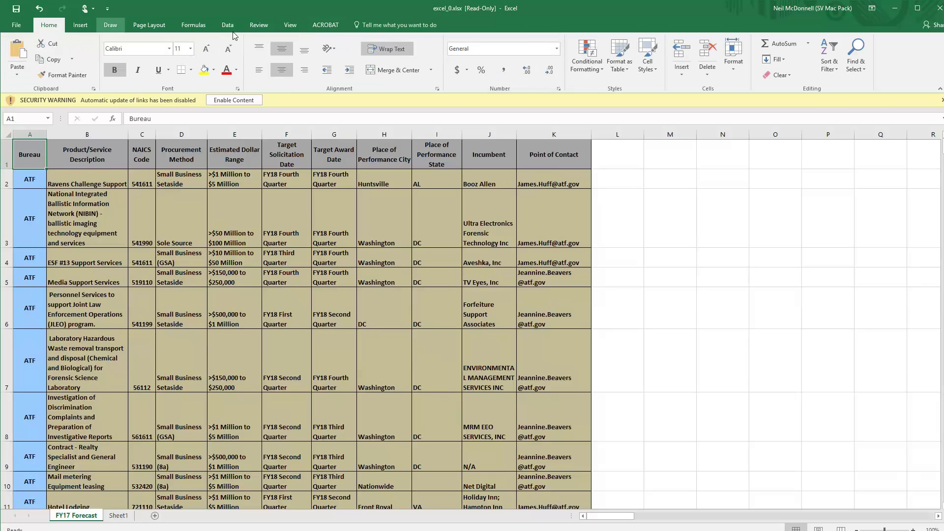
{"action": "left_click", "coordinate": [838, 65]}
{"action": "left_click", "coordinate": [837, 126]}
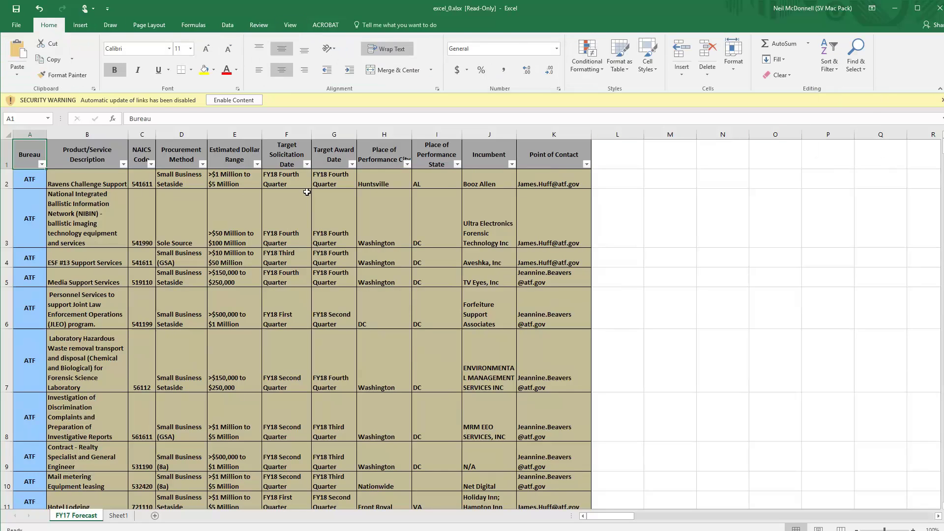
Filter the Bureau column to show only FBI opportunities.
{"action": "left_click", "coordinate": [191, 210]}
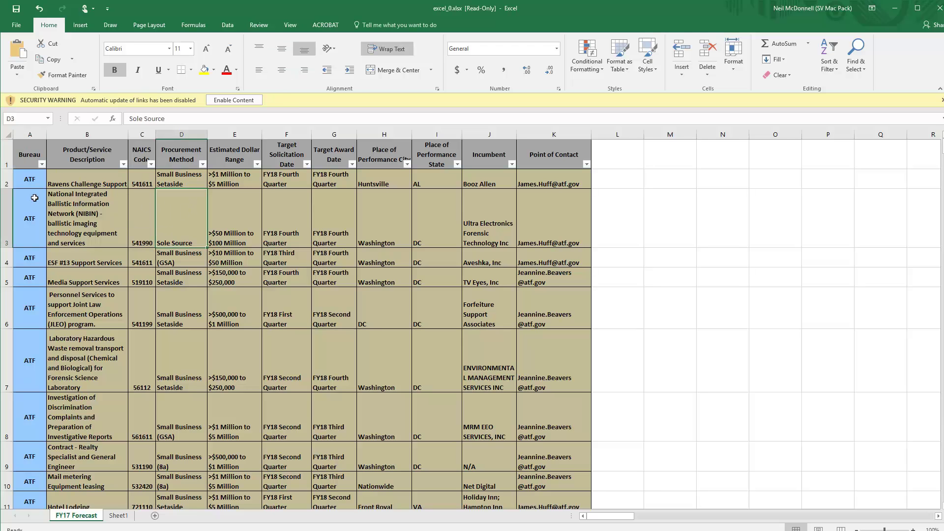
{"action": "left_click", "coordinate": [42, 165]}
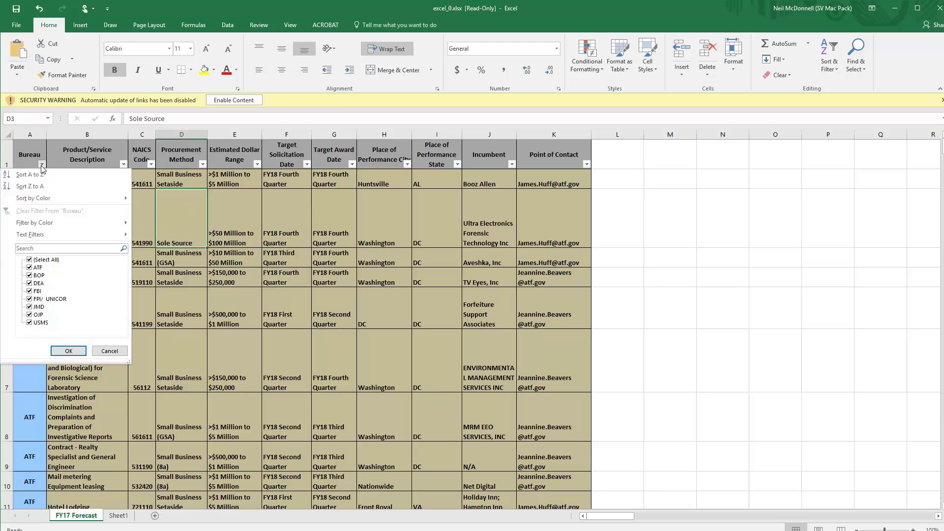
{"action": "left_click", "coordinate": [35, 260]}
{"action": "left_click", "coordinate": [37, 291]}
{"action": "left_click", "coordinate": [69, 351]}
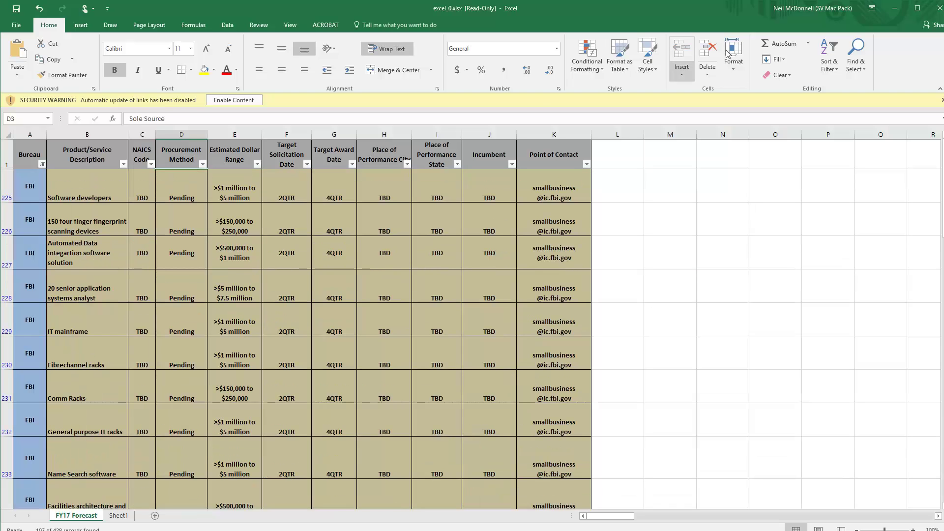
Maximize the workbook window and check the filter choices for Estimated Dollar Range and Target Solicitation Date without applying any.
{"action": "left_click", "coordinate": [917, 9]}
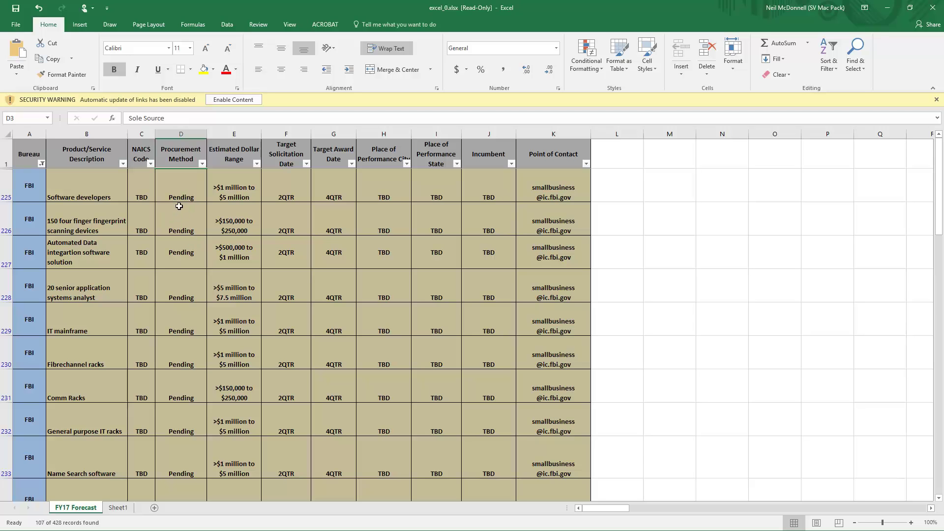
{"action": "left_click", "coordinate": [257, 164]}
{"action": "mouse_move", "coordinate": [253, 276]}
{"action": "left_mouse_down"}
{"action": "mouse_move", "coordinate": [251, 308]}
{"action": "mouse_move", "coordinate": [251, 265]}
{"action": "left_mouse_up"}
{"action": "left_click", "coordinate": [239, 351]}
{"action": "left_click", "coordinate": [307, 164]}
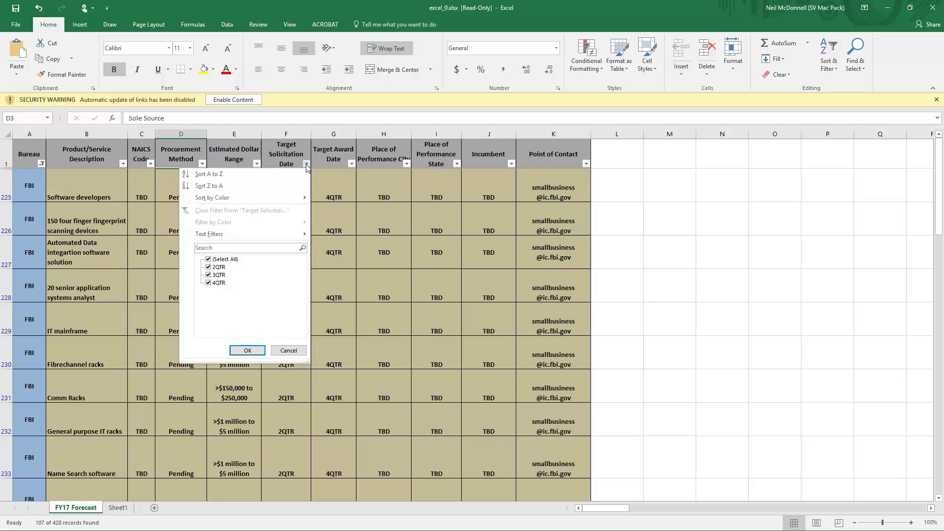
{"action": "left_click", "coordinate": [288, 350]}
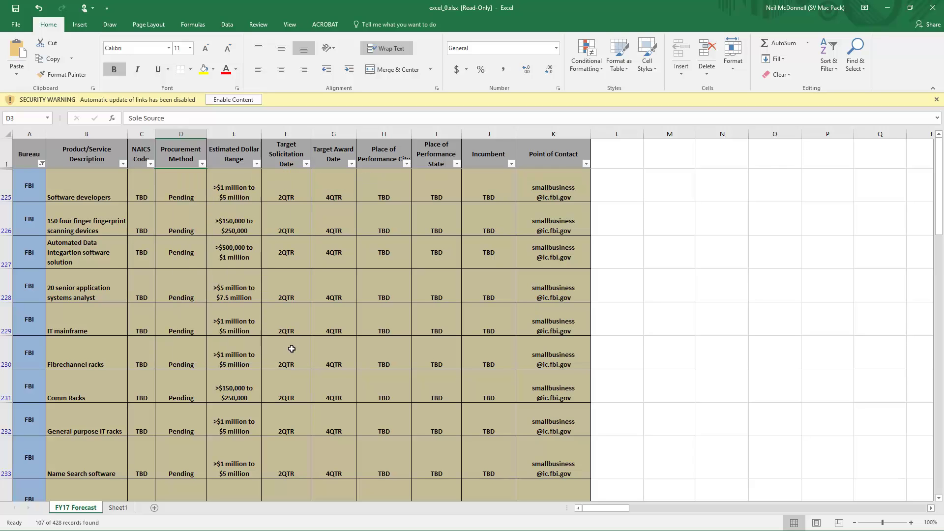
Clear the Bureau filter and examine the full list of Target Solicitation Date filter choices in an enlarged list.
{"action": "left_click", "coordinate": [41, 164]}
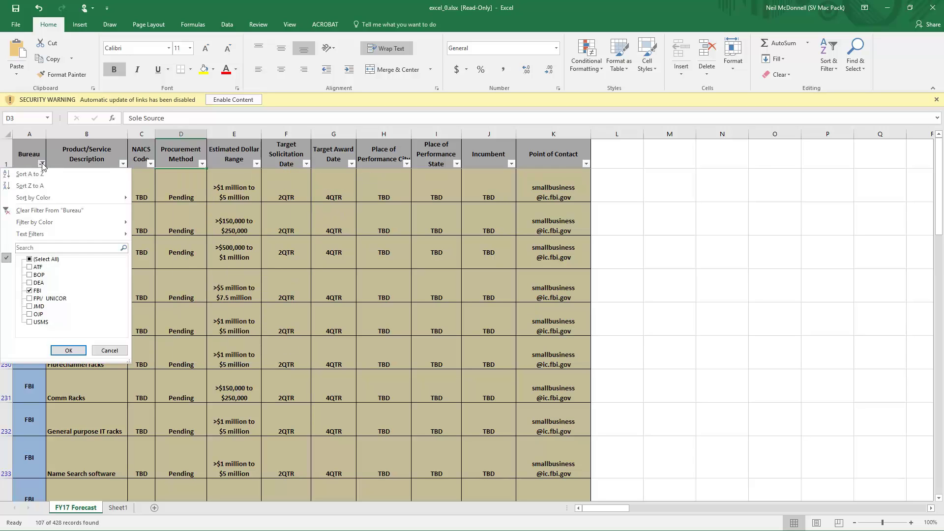
{"action": "left_click", "coordinate": [49, 210]}
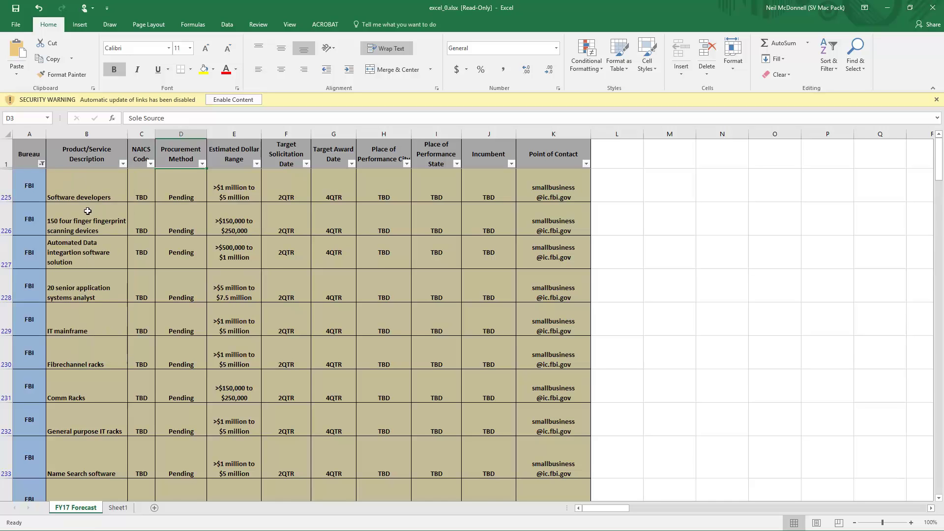
{"action": "left_click", "coordinate": [306, 165]}
{"action": "left_click_drag", "start_coordinate": [308, 360], "coordinate": [428, 446]}
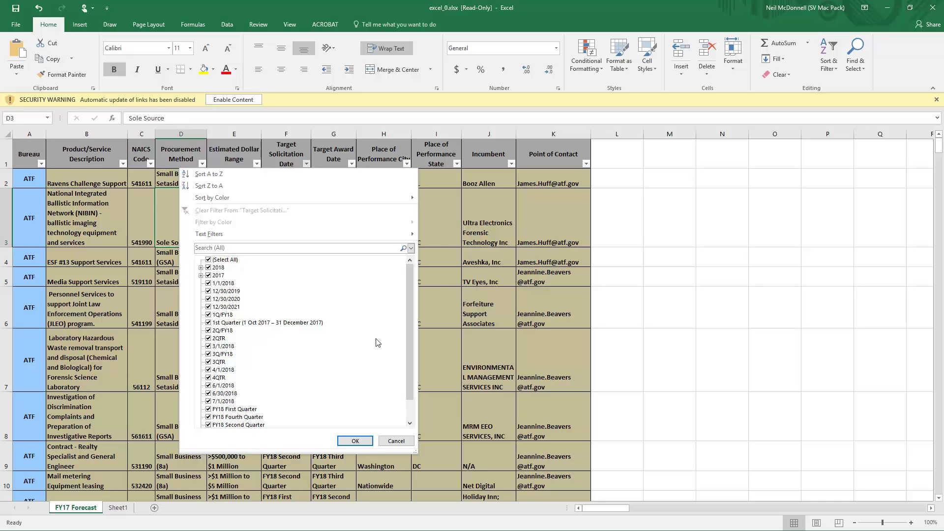
{"action": "left_click", "coordinate": [452, 332]}
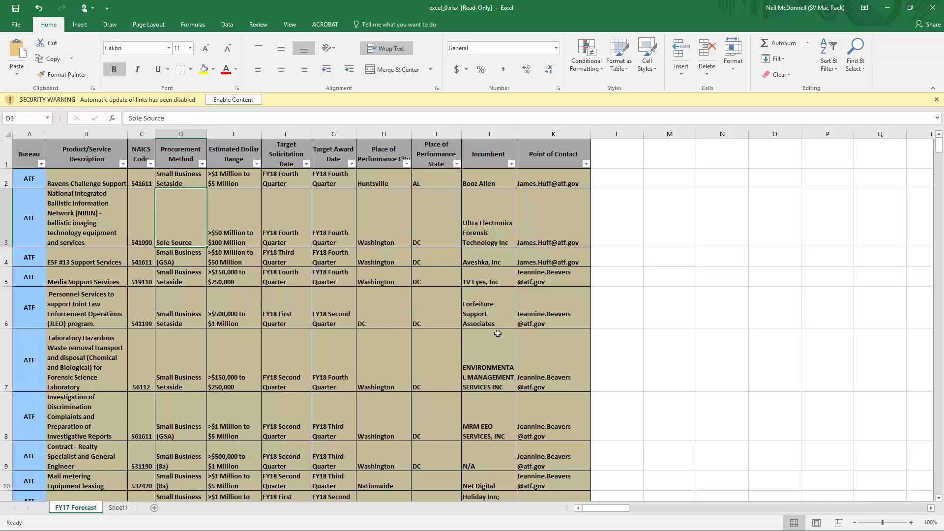
Examine the place of performance, incumbent and point of contact columns in the first forecast rows.
{"action": "left_click", "coordinate": [374, 207]}
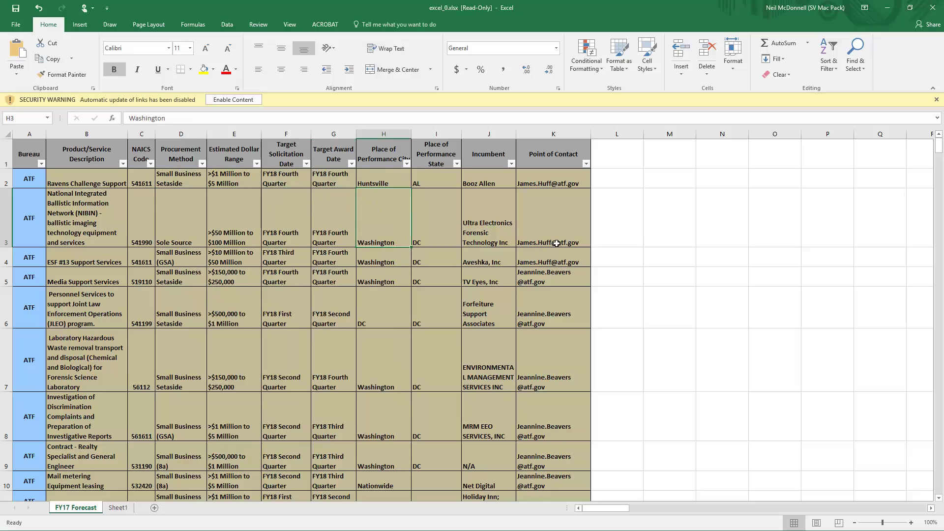
{"action": "scroll", "coordinate": [557, 243], "scroll_direction": "up", "scroll_amount": 5, "text": "ctrl"}
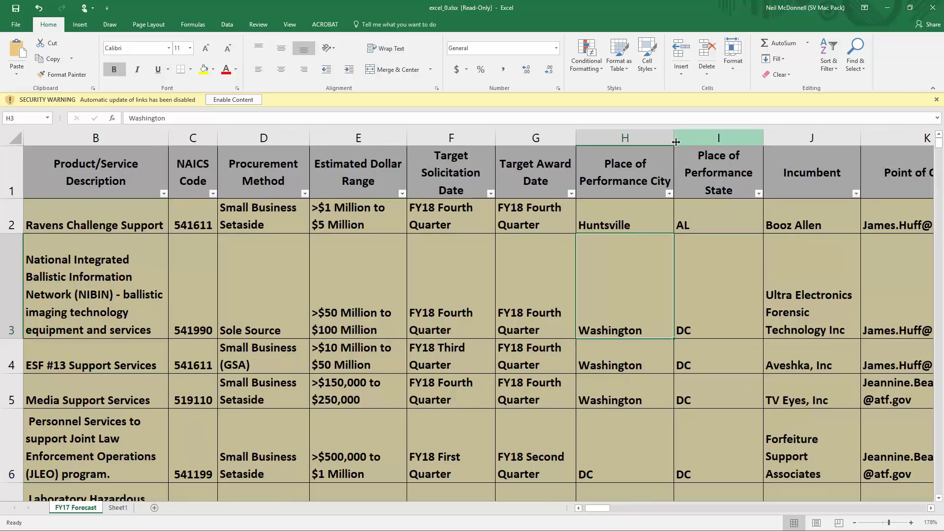
{"action": "left_click_drag", "start_coordinate": [610, 512], "coordinate": [613, 510]}
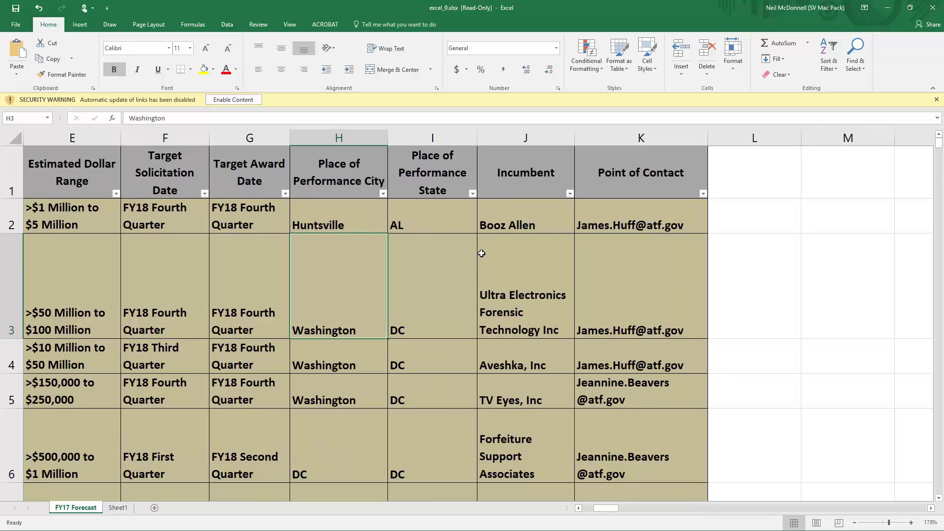
{"action": "left_click_drag", "start_coordinate": [537, 238], "coordinate": [535, 349]}
{"action": "left_click", "coordinate": [528, 394]}
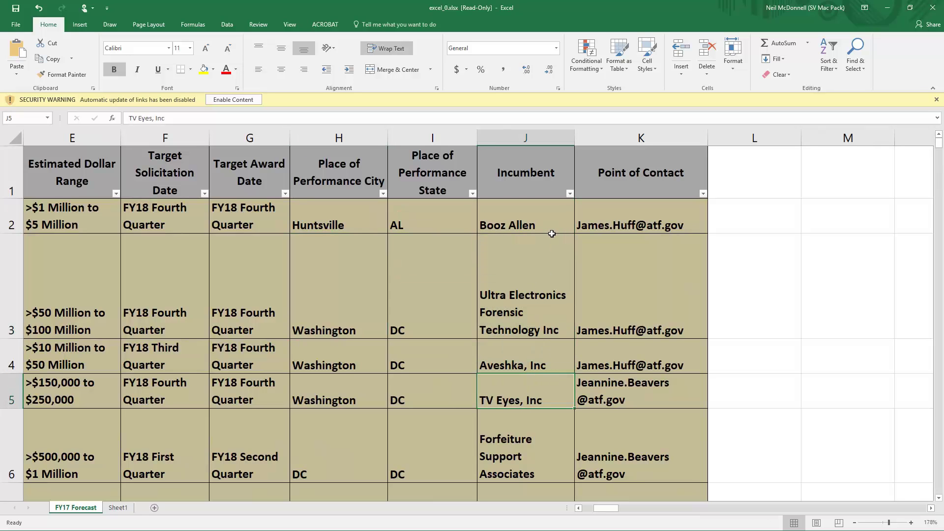
{"action": "left_click", "coordinate": [662, 215]}
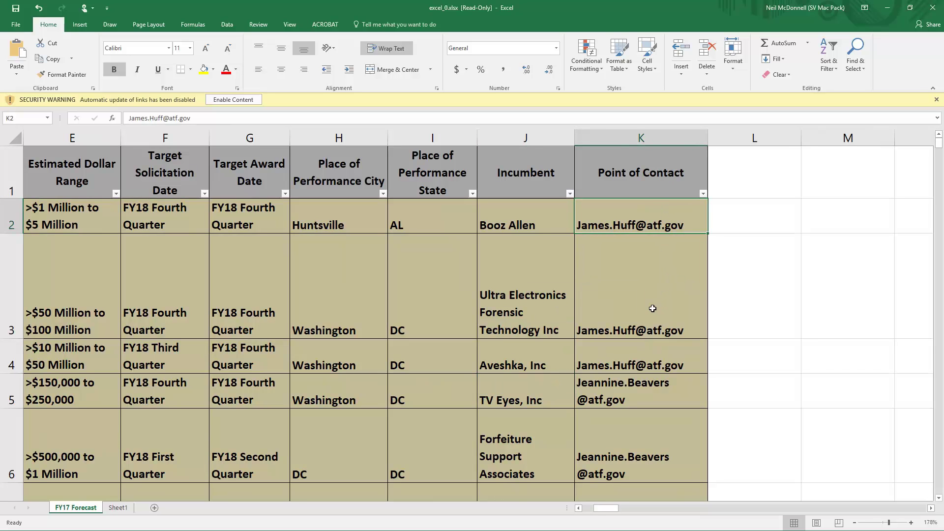
Filter the Target Solicitation Date column to show only the 12/30/2019 entry.
{"action": "left_click", "coordinate": [285, 195]}
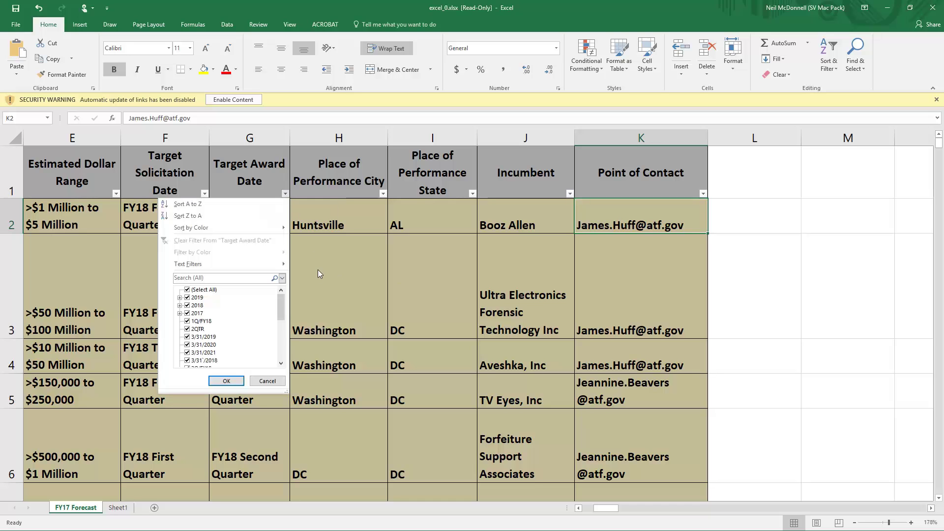
{"action": "key", "text": "Escape"}
{"action": "left_click", "coordinate": [205, 193]}
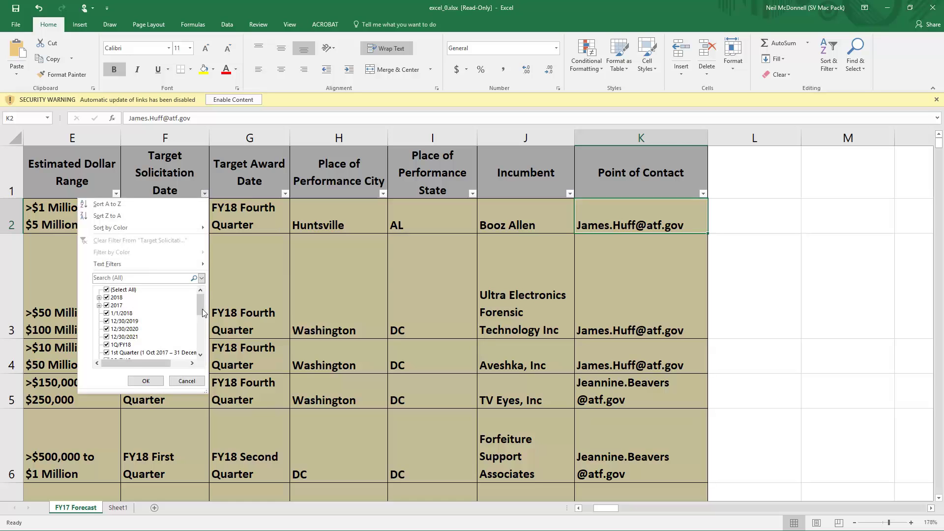
{"action": "left_click", "coordinate": [107, 289]}
{"action": "left_click", "coordinate": [107, 321]}
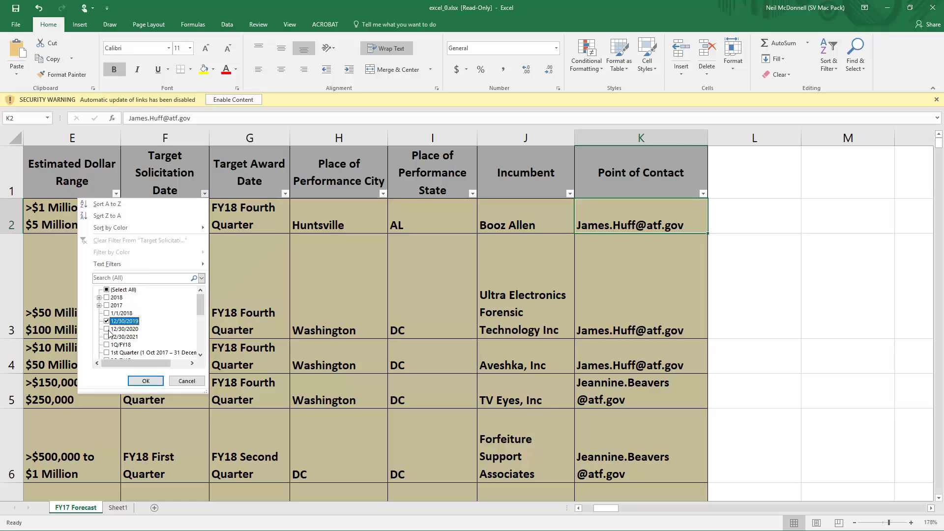
{"action": "left_click", "coordinate": [146, 381]}
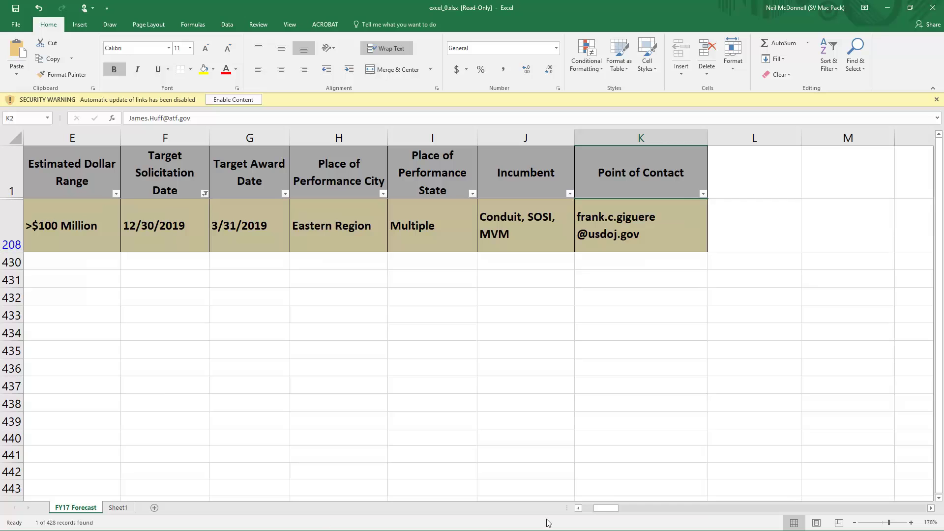
Examine the filtered forecast record across all its columns, from Bureau through Point of Contact.
{"action": "left_click_drag", "start_coordinate": [604, 508], "coordinate": [578, 513]}
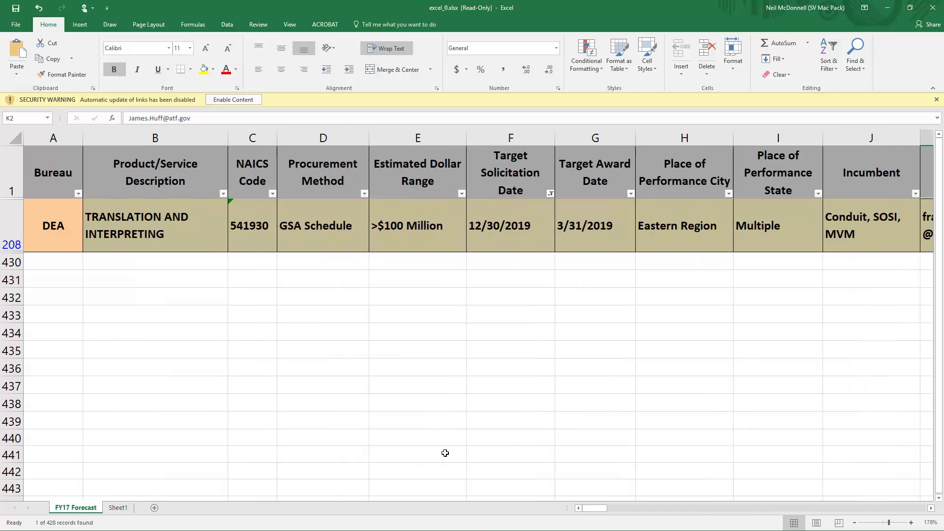
{"action": "left_click", "coordinate": [629, 509]}
{"action": "left_click_drag", "start_coordinate": [625, 511], "coordinate": [612, 512]}
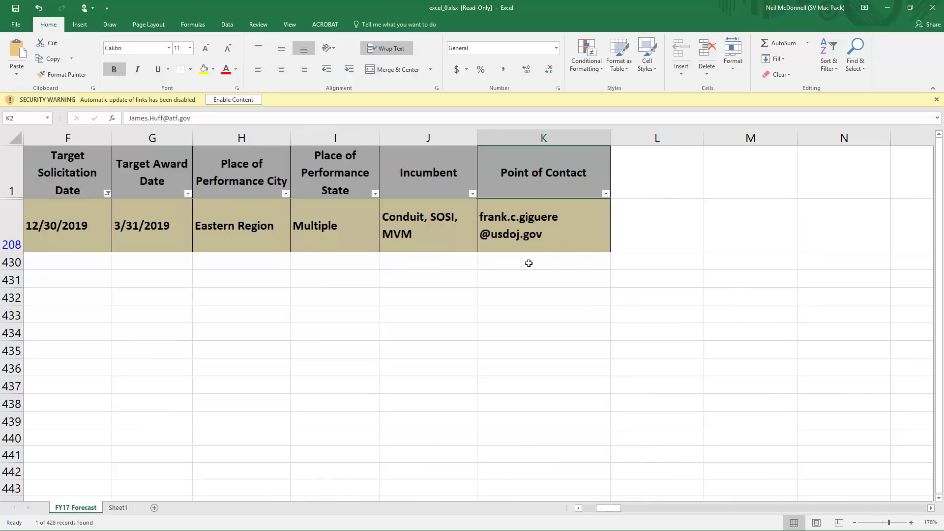
{"action": "left_click", "coordinate": [539, 249]}
{"action": "key", "text": "Left"}
{"action": "key", "text": "Left"}
{"action": "key", "text": "Left"}
{"action": "key", "text": "Left"}
{"action": "key", "text": "Left"}
{"action": "key", "text": "Left"}
{"action": "key", "text": "Left"}
{"action": "key", "text": "Left"}
{"action": "key", "text": "Left"}
{"action": "key", "text": "Left"}
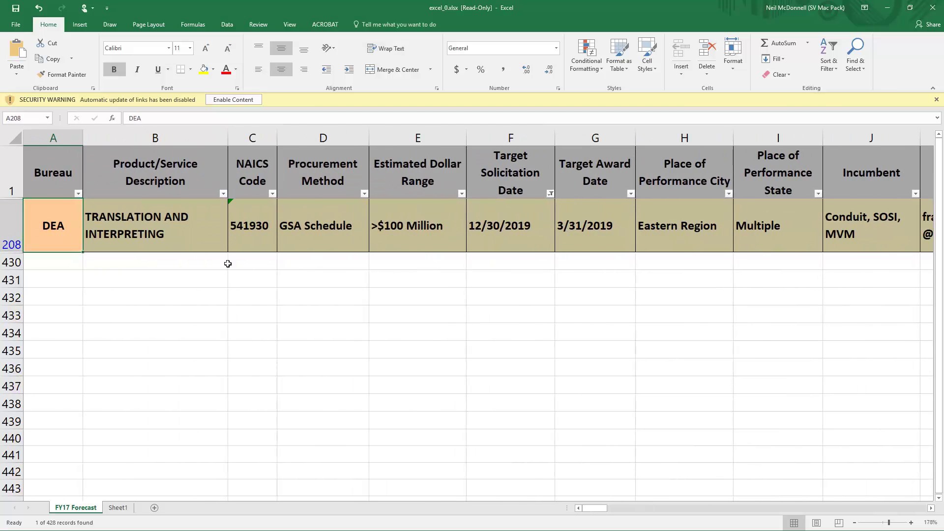
Close the forecast workbook without saving changes and return to the Agency Showcase.pptx slide in the browser.
{"action": "left_click", "coordinate": [933, 7]}
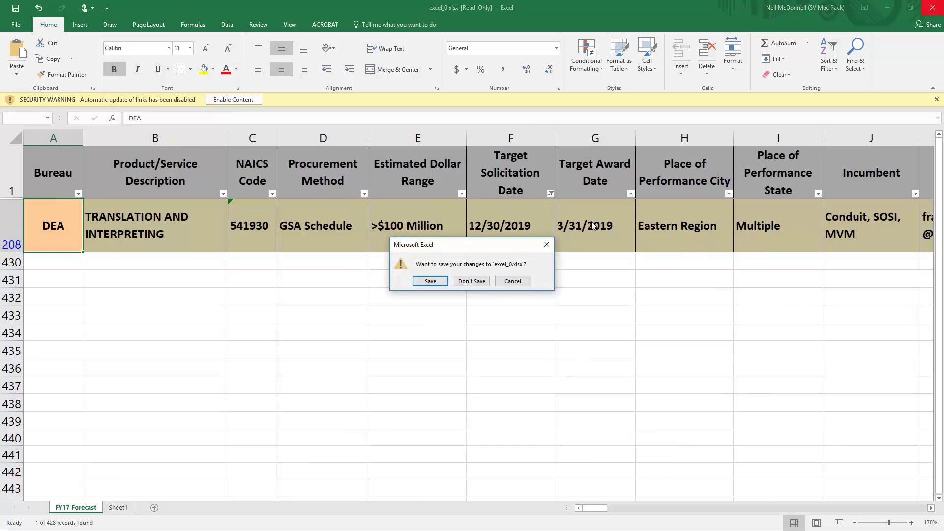
{"action": "left_click", "coordinate": [473, 281]}
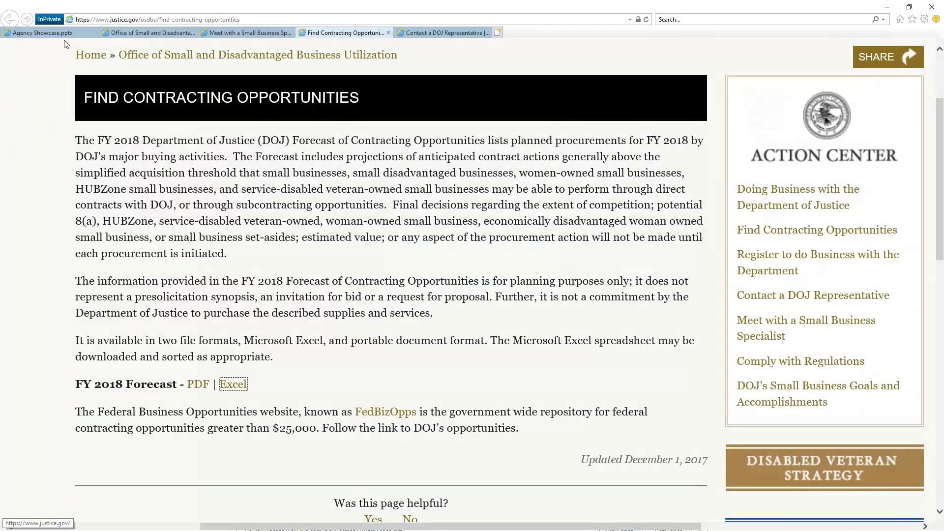
{"action": "left_click", "coordinate": [41, 32]}
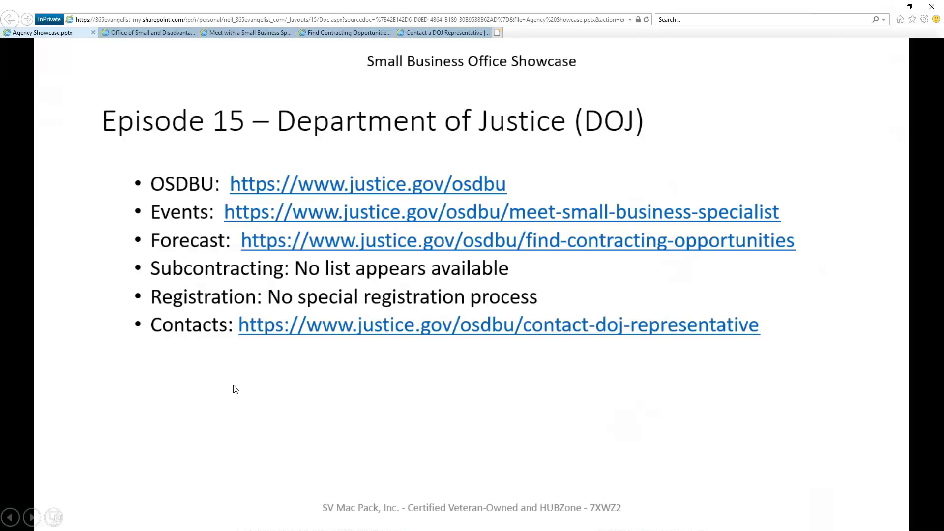
Examine the small business representatives and procurement offices on the Contact a DOJ Representative page, and return to the Agency Showcase.pptx slide.
{"action": "left_click", "coordinate": [440, 34]}
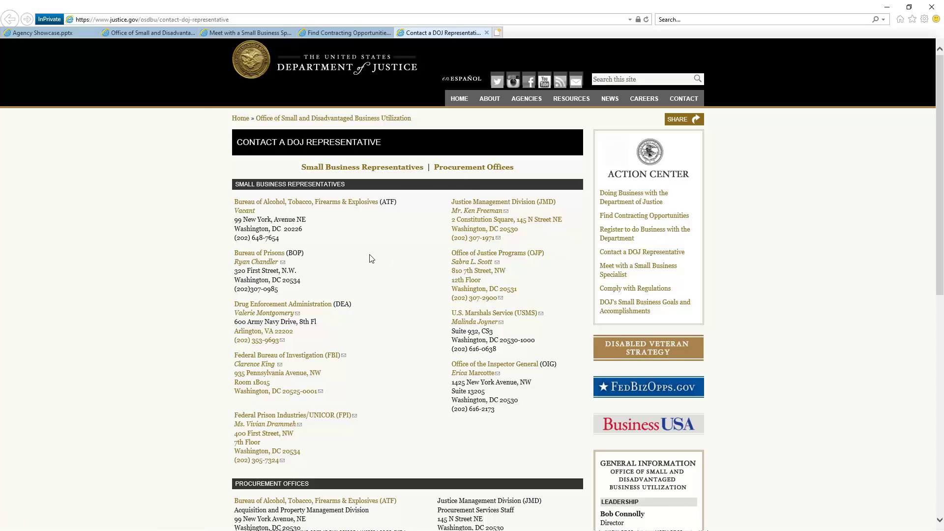
{"action": "scroll", "coordinate": [371, 259], "scroll_direction": "up", "scroll_amount": 5, "text": "ctrl"}
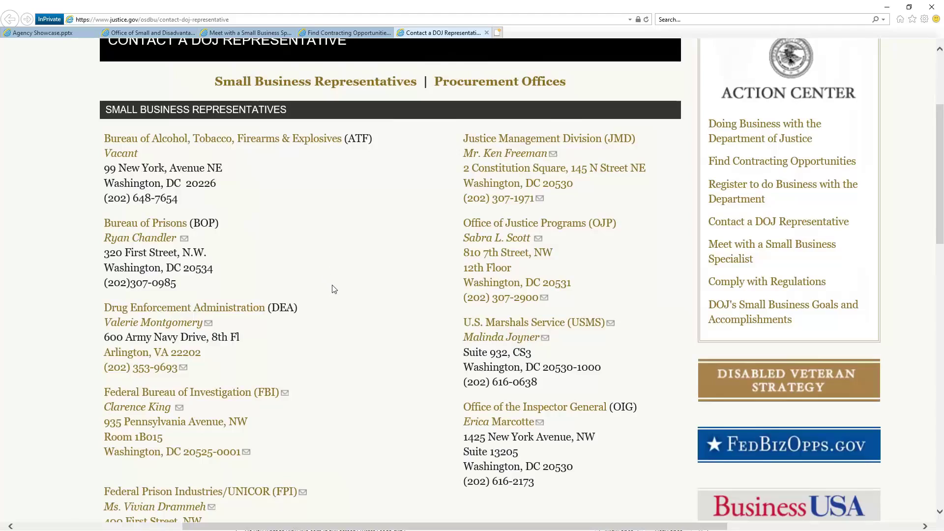
{"action": "scroll", "coordinate": [342, 297], "scroll_direction": "down", "scroll_amount": 10}
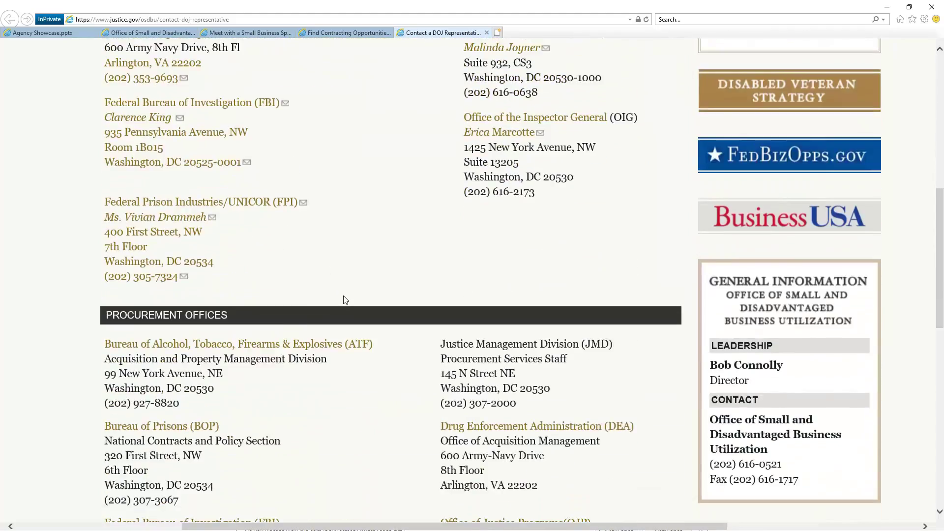
{"action": "scroll", "coordinate": [346, 305], "scroll_direction": "down", "scroll_amount": 3}
{"action": "scroll", "coordinate": [348, 307], "scroll_direction": "up", "scroll_amount": 15}
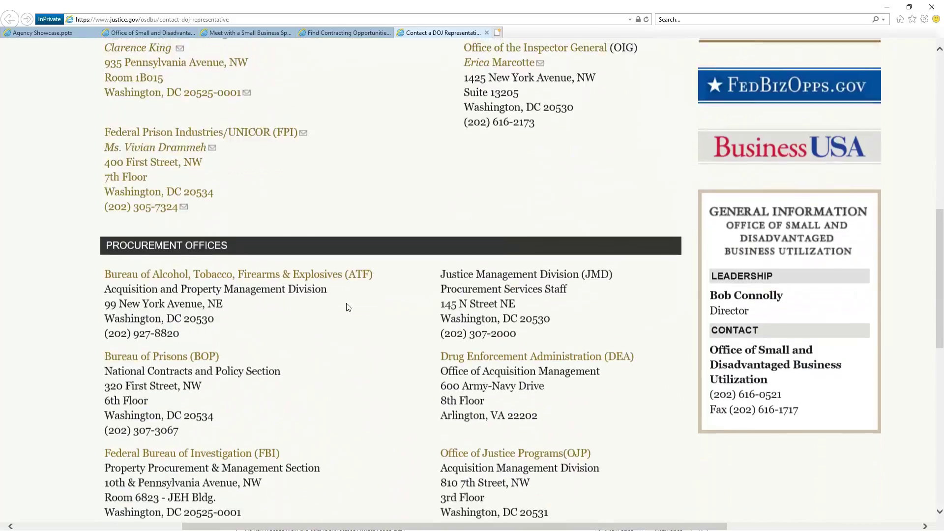
{"action": "scroll", "coordinate": [347, 308], "scroll_direction": "up", "scroll_amount": 2}
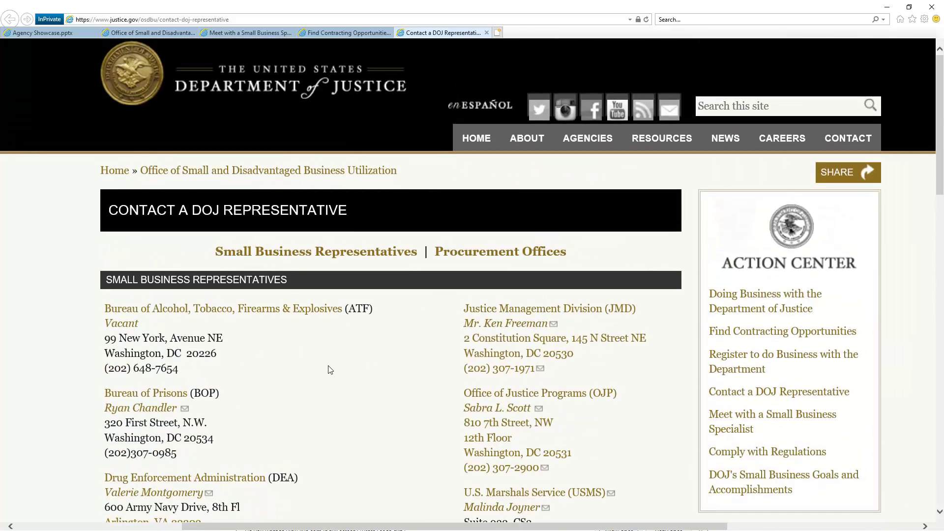
{"action": "left_click", "coordinate": [53, 35]}
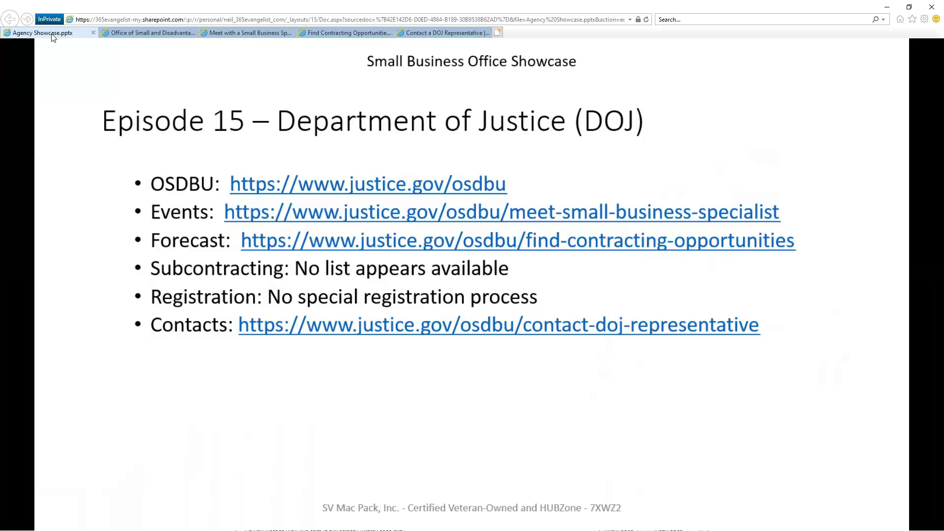